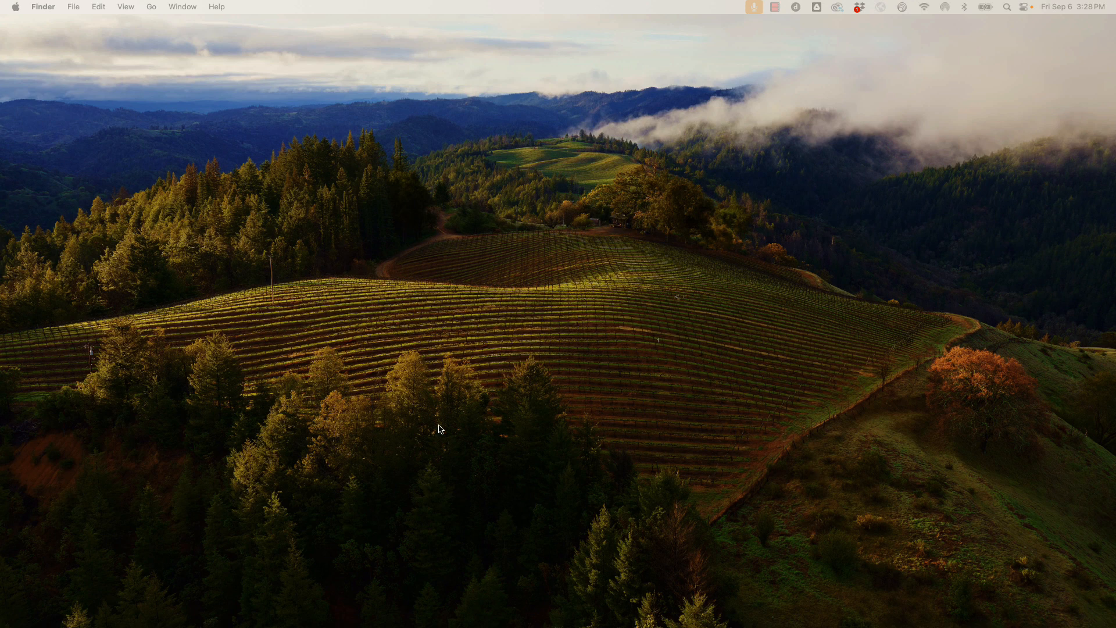
In Finder, open "MBA 610 _ Ch 04 _ Data _ Complete.xlsx" from MBA 610 | F24 > Publisher Data Files (all), and enlarge the workbook's window
{"action": "mouse_move", "coordinate": [340, 627]}
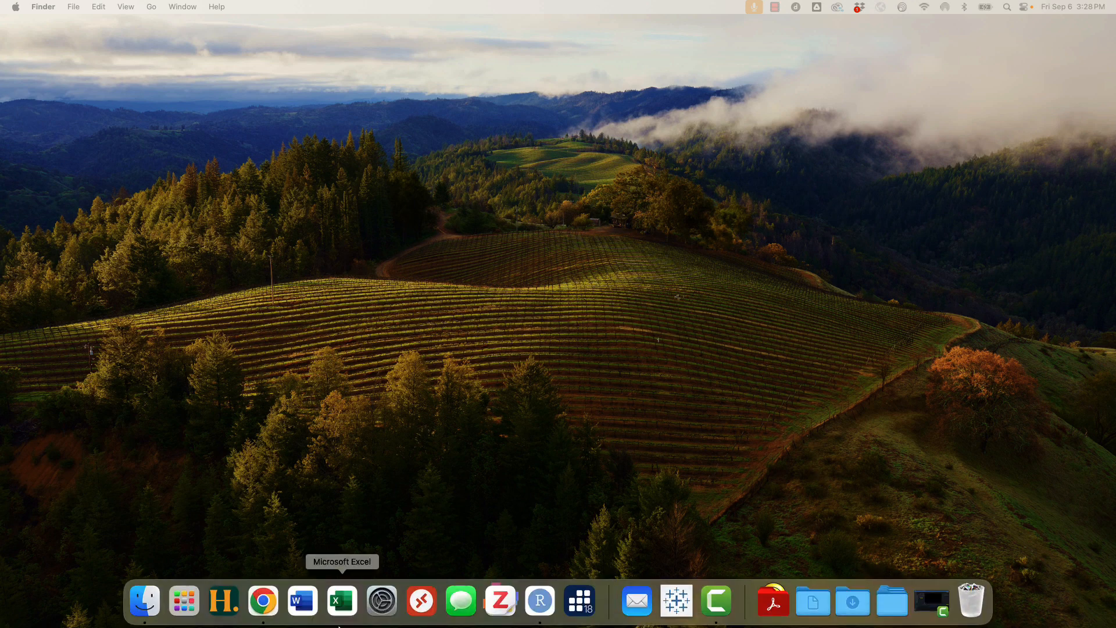
{"action": "left_click", "coordinate": [153, 605]}
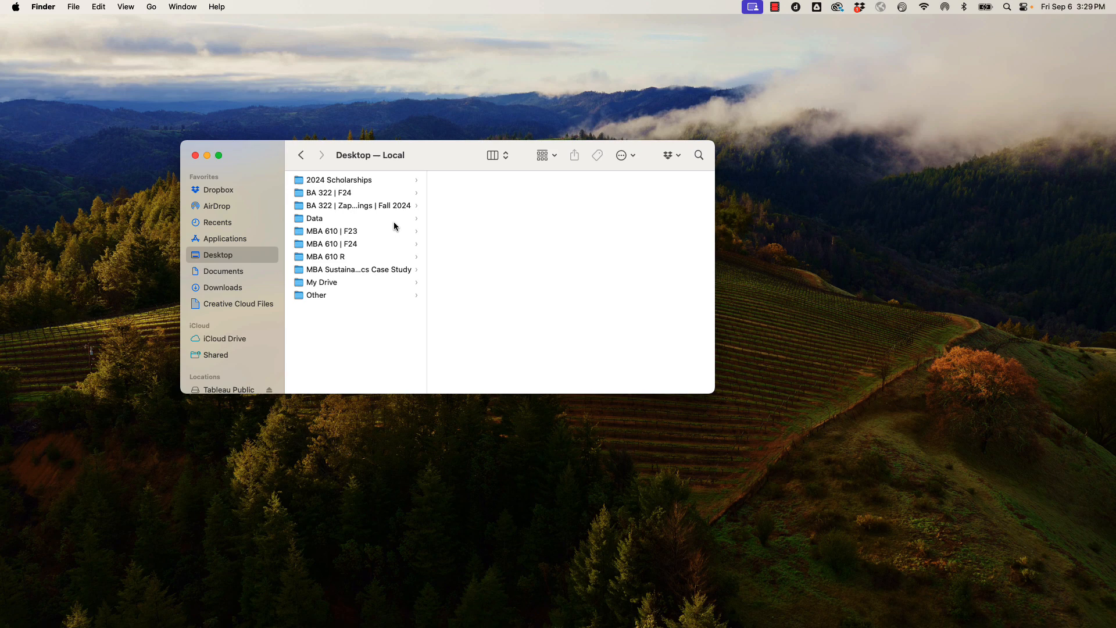
{"action": "left_click", "coordinate": [327, 247]}
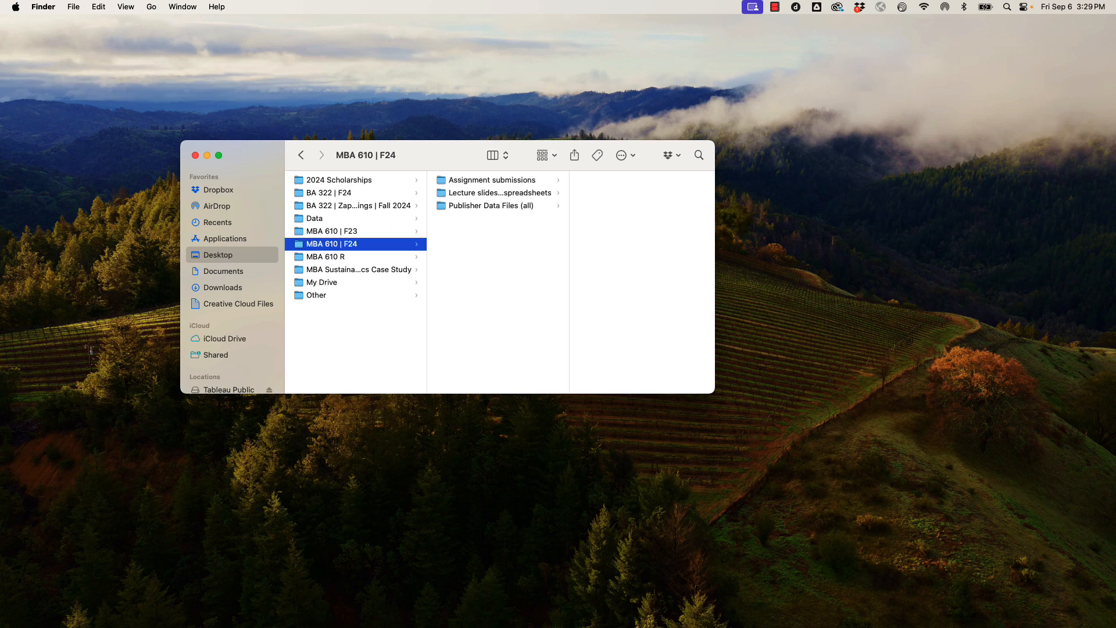
{"action": "left_click", "coordinate": [495, 207]}
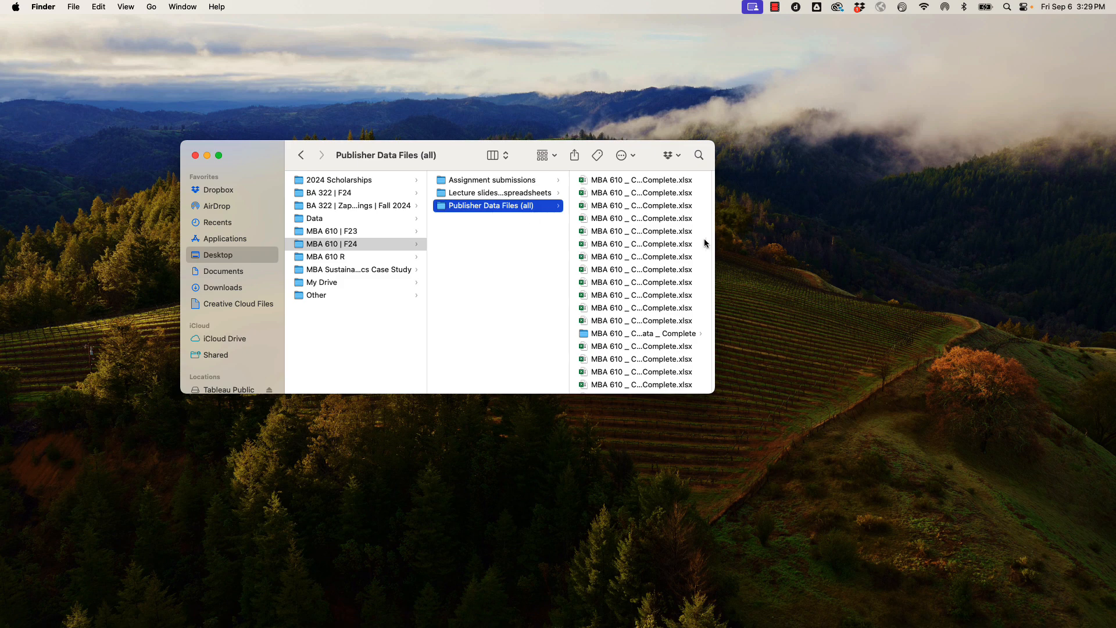
{"action": "left_click_drag", "start_coordinate": [716, 242], "coordinate": [884, 239]}
{"action": "left_click", "coordinate": [677, 220]}
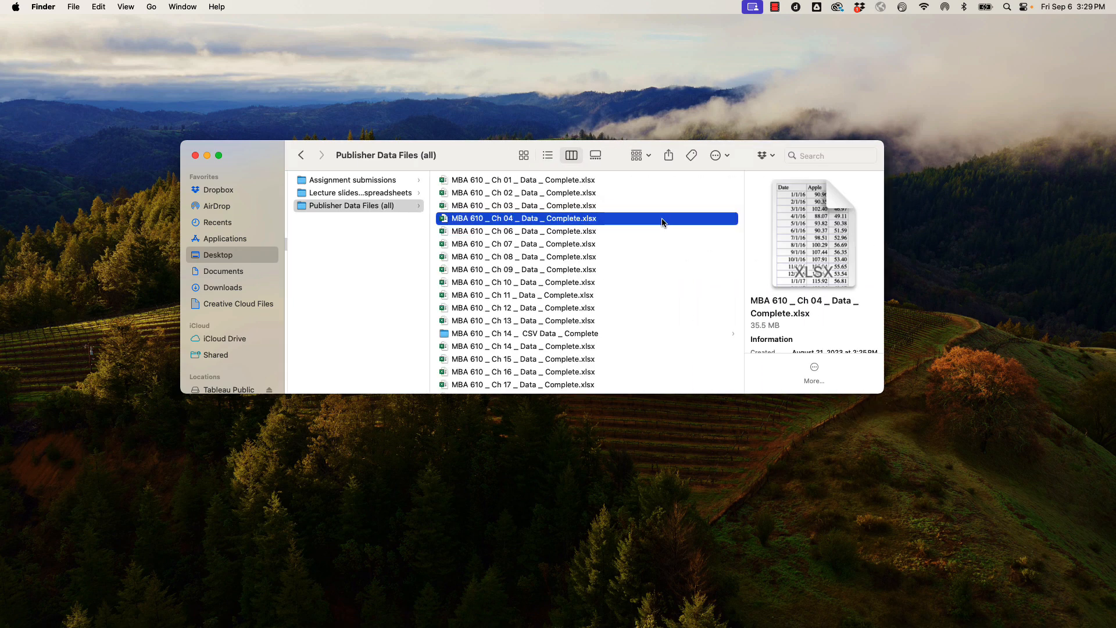
{"action": "double_click", "coordinate": [662, 220]}
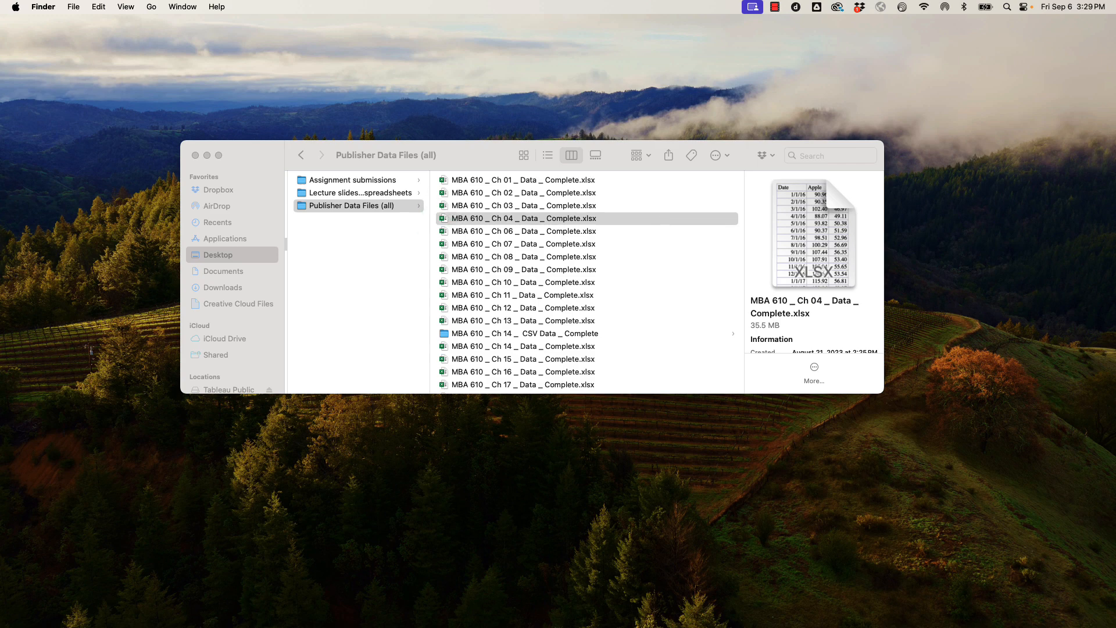
{"action": "left_click_drag", "start_coordinate": [494, 176], "coordinate": [273, 97]}
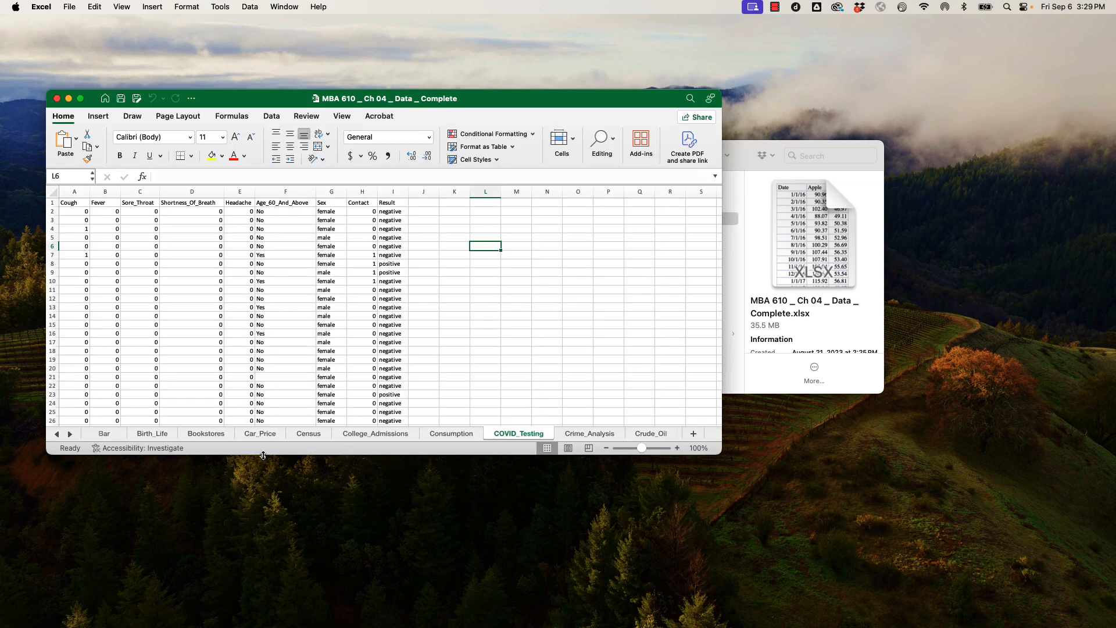
{"action": "left_click_drag", "start_coordinate": [264, 456], "coordinate": [266, 552]}
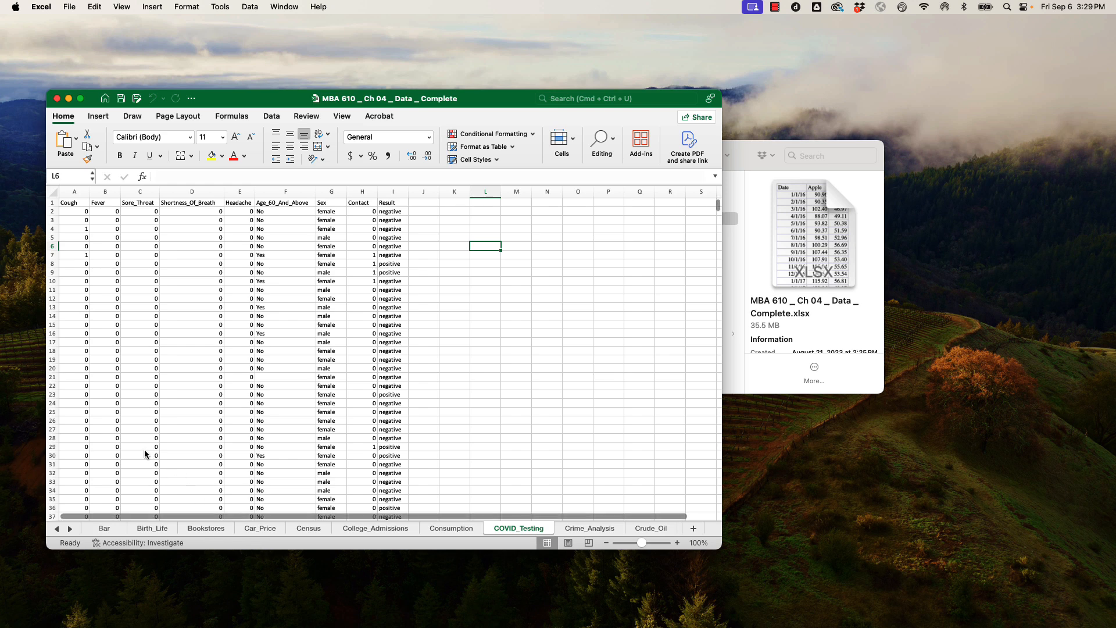
Look through the workbook's sheets from Bar to Census and open the Transactions worksheet
{"action": "left_click", "coordinate": [103, 529]}
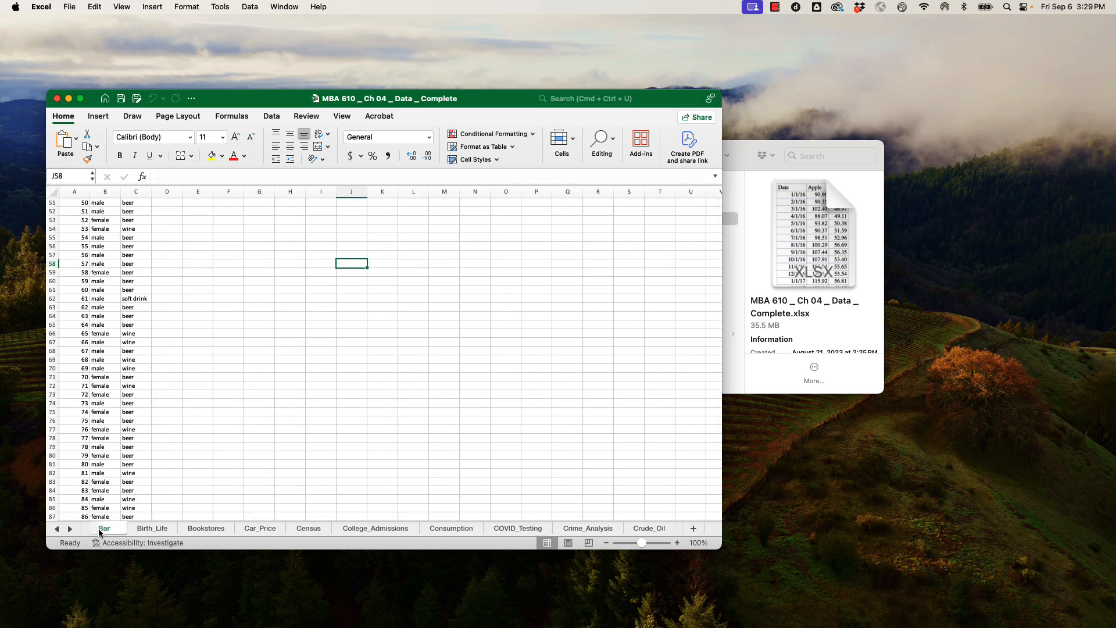
{"action": "left_click", "coordinate": [151, 530]}
{"action": "left_click", "coordinate": [212, 531]}
{"action": "left_click", "coordinate": [255, 529]}
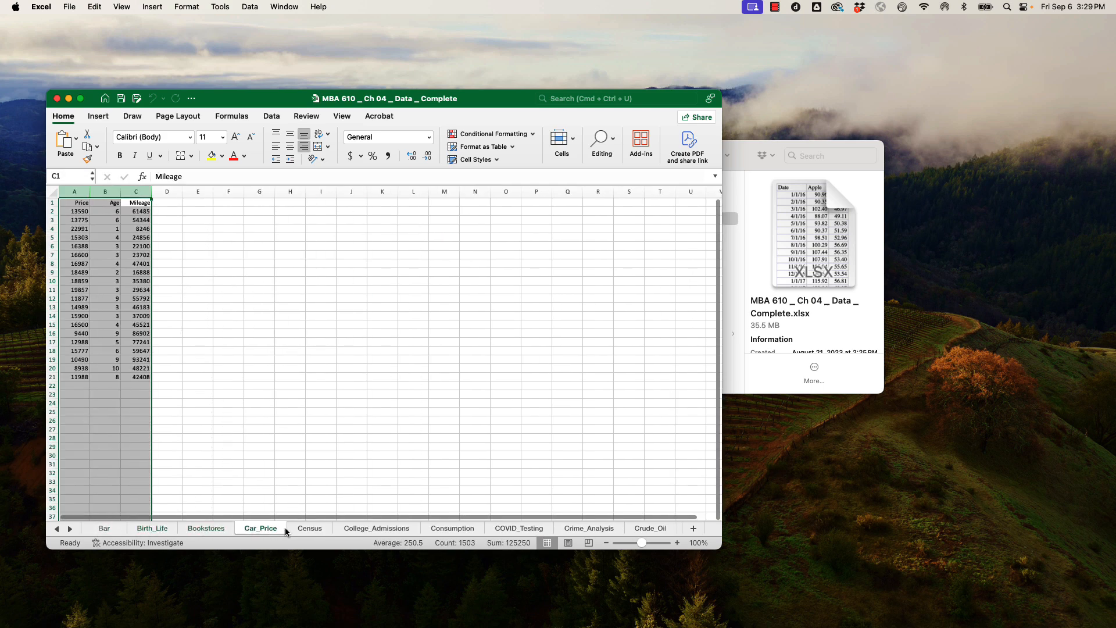
{"action": "left_click", "coordinate": [309, 529]}
{"action": "left_click", "coordinate": [70, 529]}
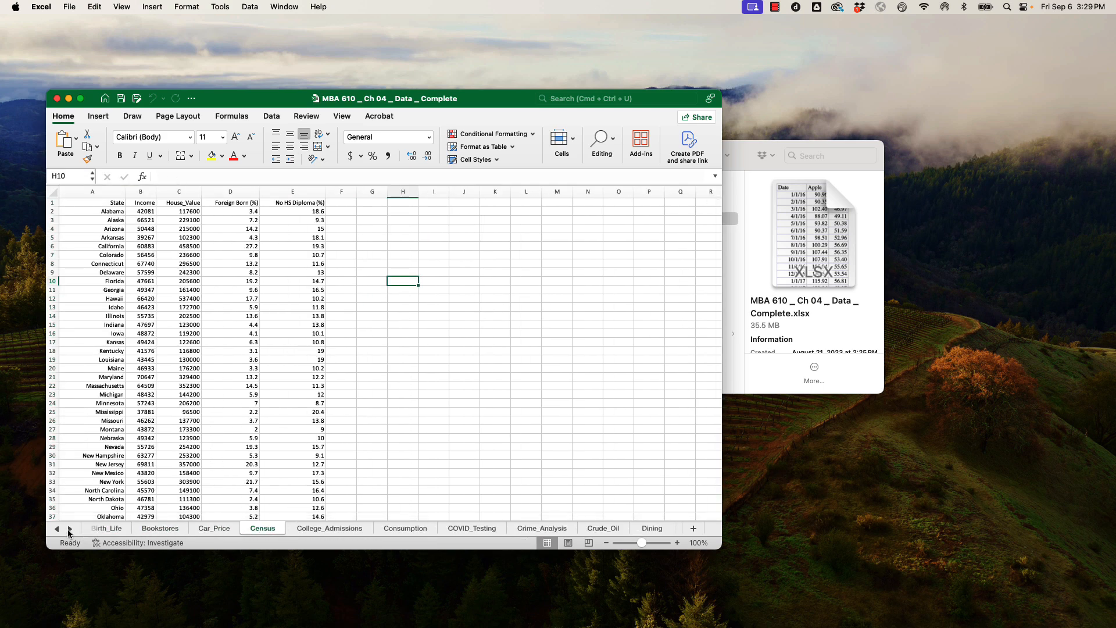
{"action": "left_click", "coordinate": [69, 529]}
{"action": "left_click", "coordinate": [69, 529]}
{"action": "left_click", "coordinate": [70, 530]}
{"action": "left_click", "coordinate": [70, 529]}
{"action": "left_click", "coordinate": [70, 529]}
{"action": "left_click", "coordinate": [70, 529]}
{"action": "left_click", "coordinate": [70, 529]}
{"action": "left_click", "coordinate": [70, 529]}
{"action": "left_click", "coordinate": [70, 529]}
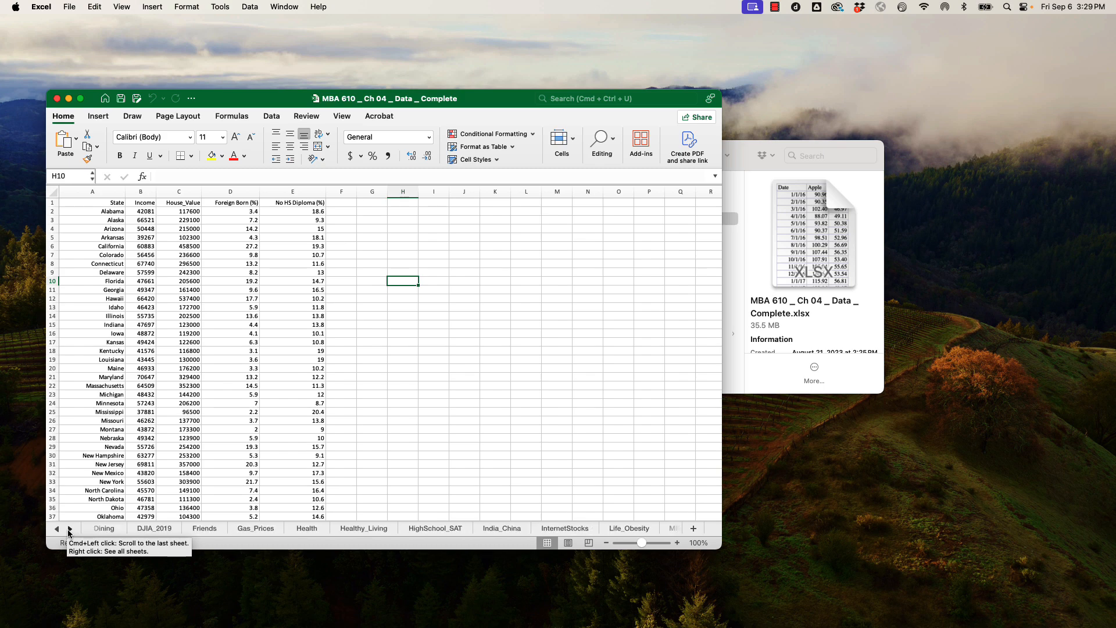
{"action": "left_click", "coordinate": [70, 529]}
{"action": "left_click", "coordinate": [69, 529]}
{"action": "left_click", "coordinate": [70, 529]}
{"action": "left_click", "coordinate": [70, 529]}
{"action": "left_click", "coordinate": [69, 529]}
{"action": "left_click", "coordinate": [70, 529]}
{"action": "left_click", "coordinate": [70, 529]}
{"action": "left_click", "coordinate": [70, 529]}
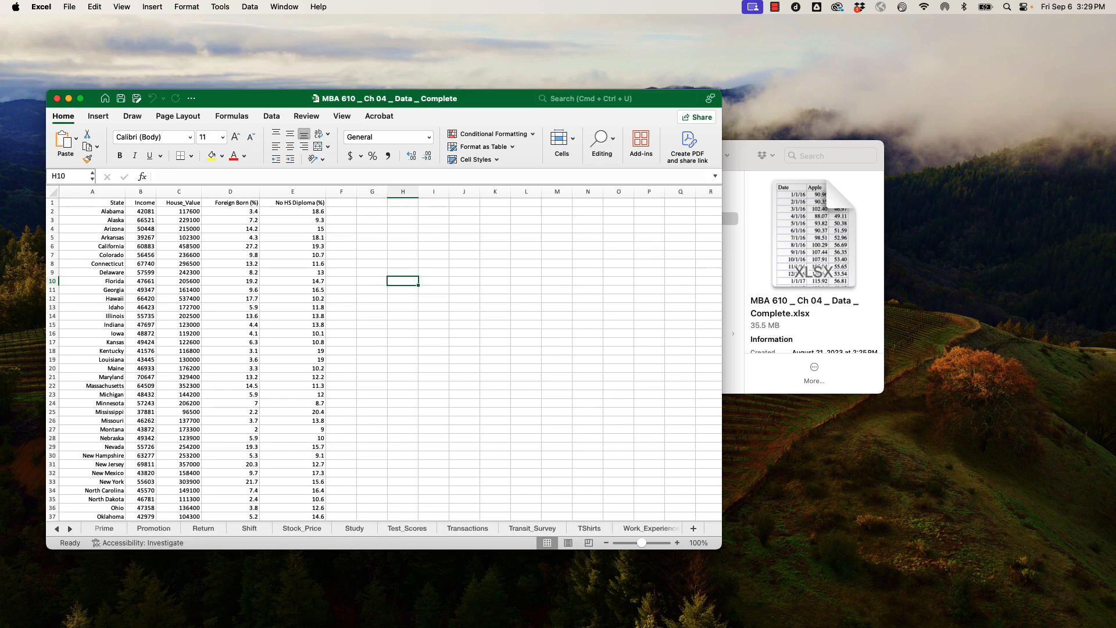
{"action": "left_click", "coordinate": [462, 528]}
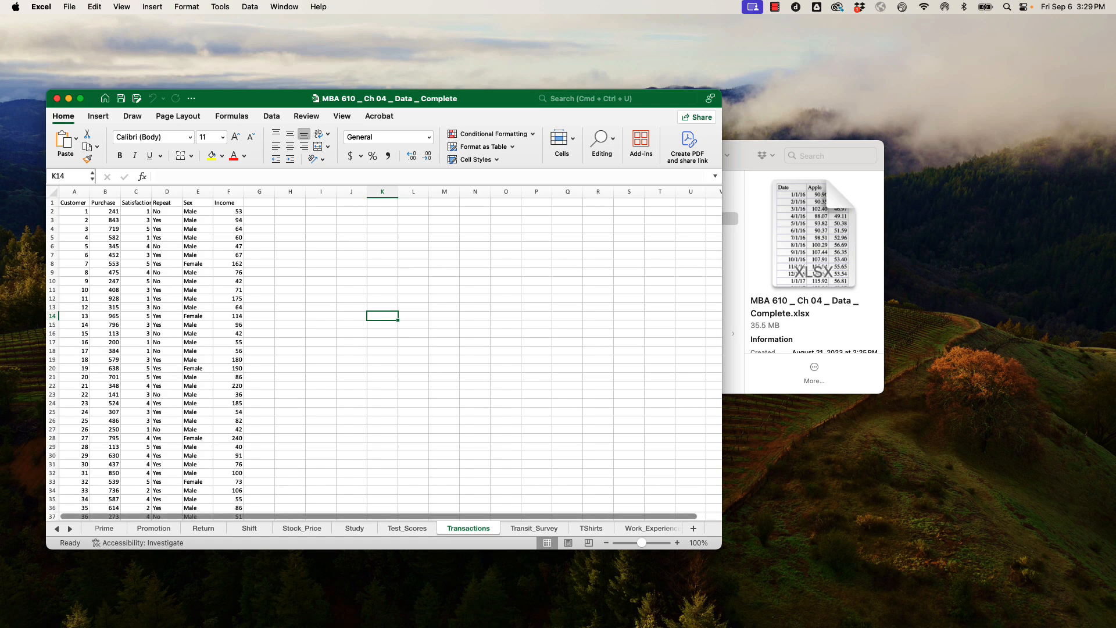
Copy the entire Transactions worksheet into the sheet of a new blank workbook
{"action": "left_click", "coordinate": [54, 192]}
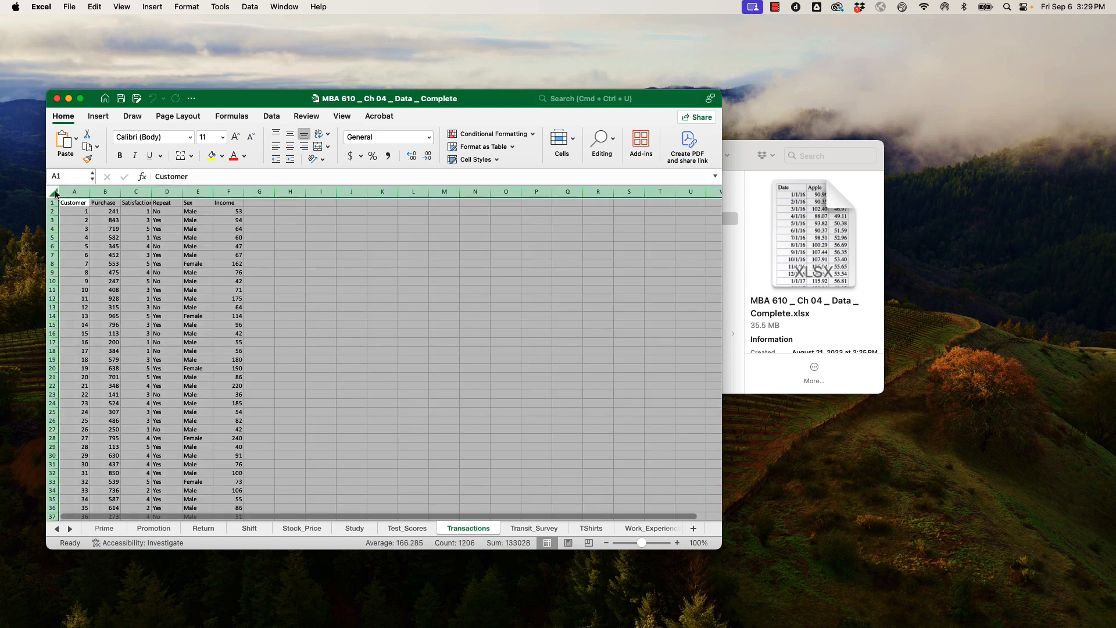
{"action": "key", "text": "cmd+c"}
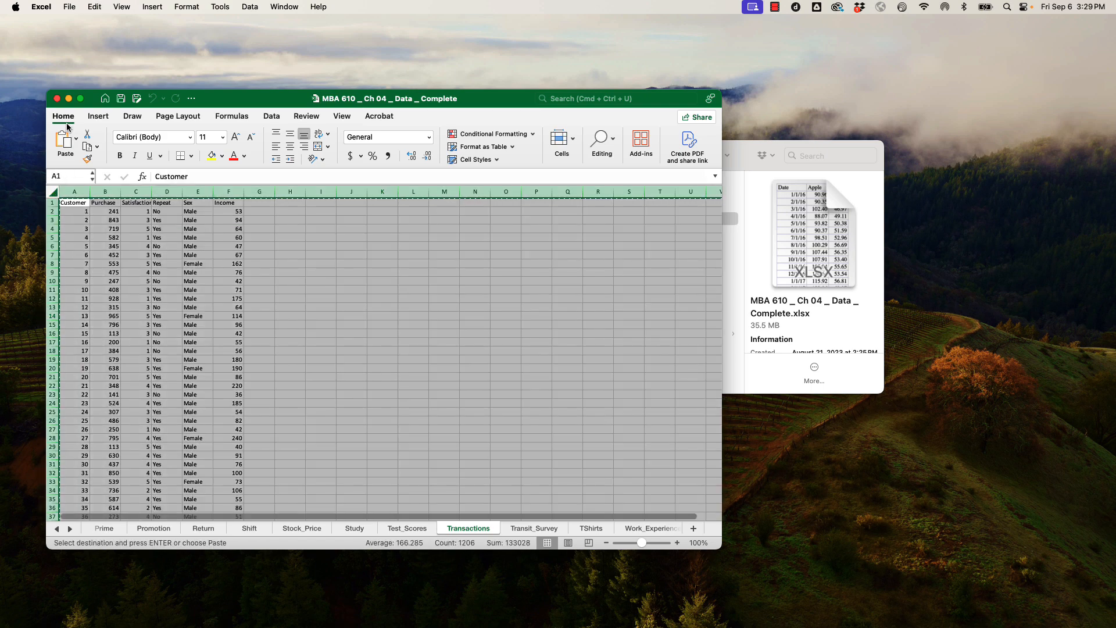
{"action": "left_click", "coordinate": [78, 10]}
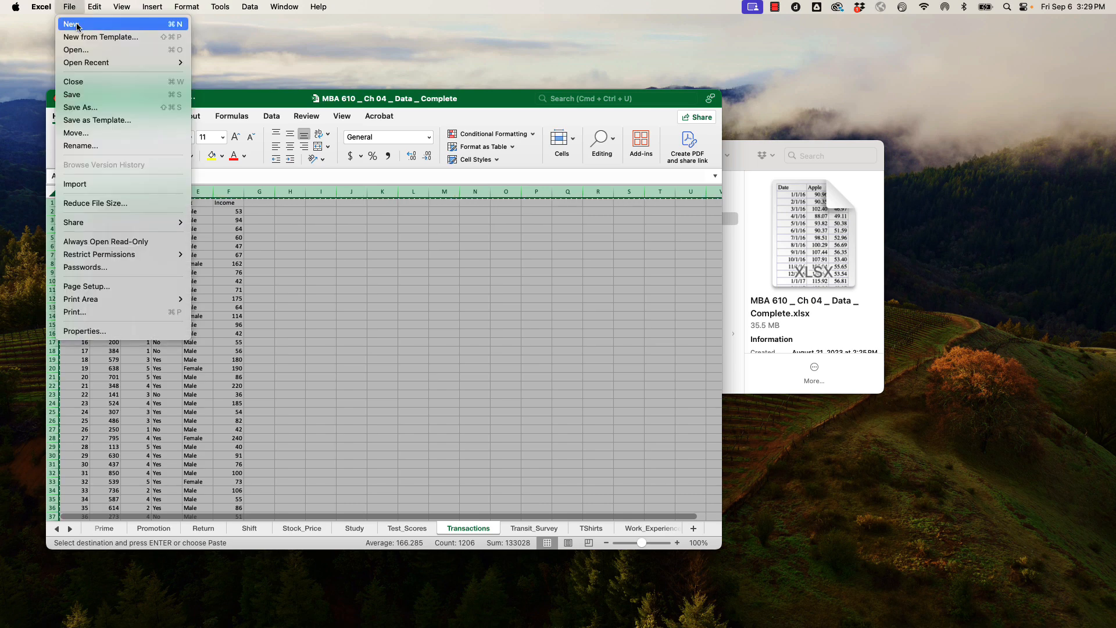
{"action": "key", "text": "Escape"}
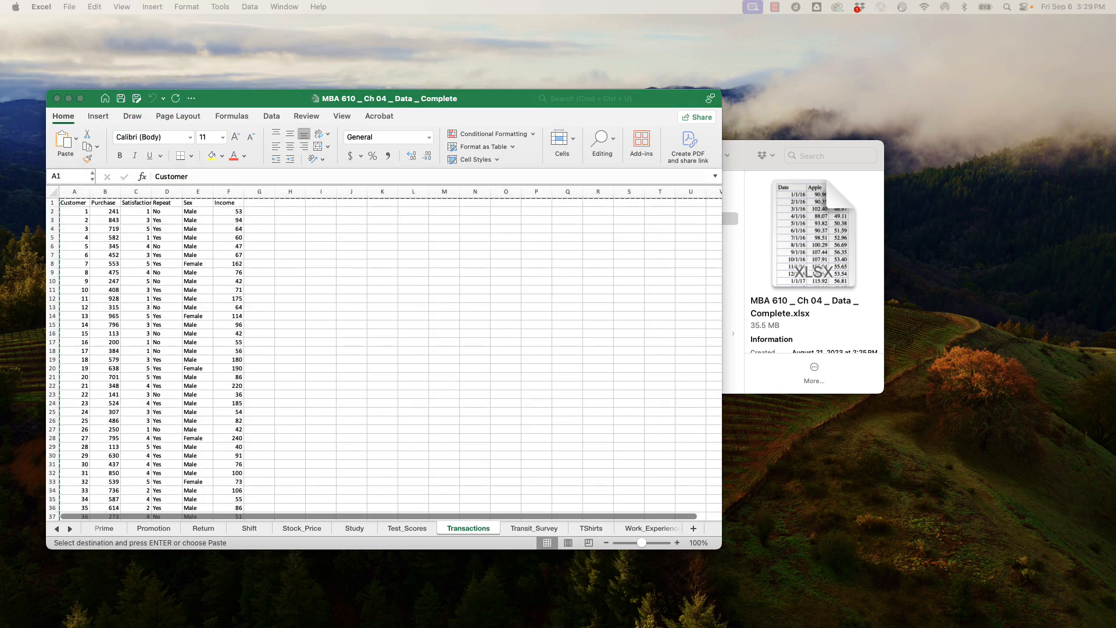
{"action": "key", "text": "super+n"}
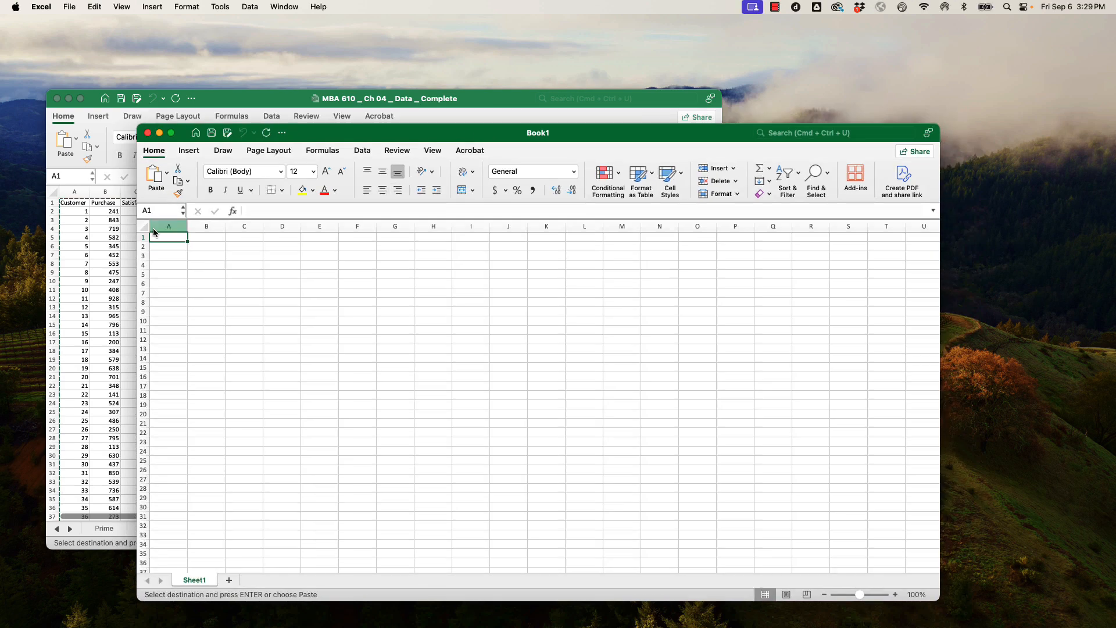
{"action": "key", "text": "super+a"}
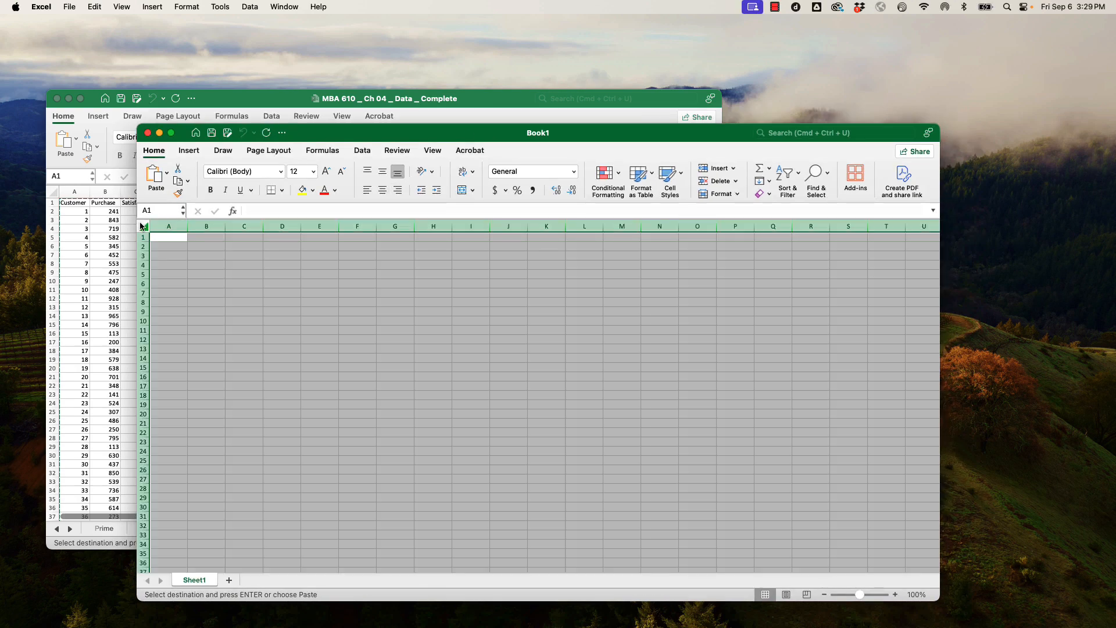
{"action": "key", "text": "super+v"}
{"action": "left_click", "coordinate": [473, 364]}
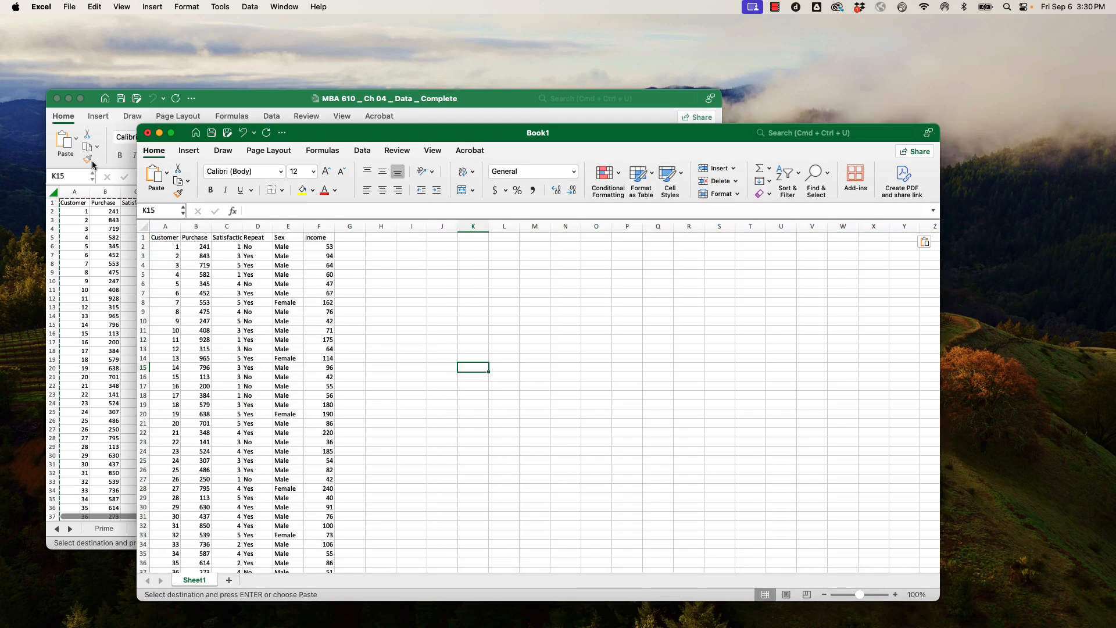
Save the new workbook as "Appendix 4.1 Transactions" in the desktop folder MBA 610 | F24
{"action": "left_click", "coordinate": [71, 7]}
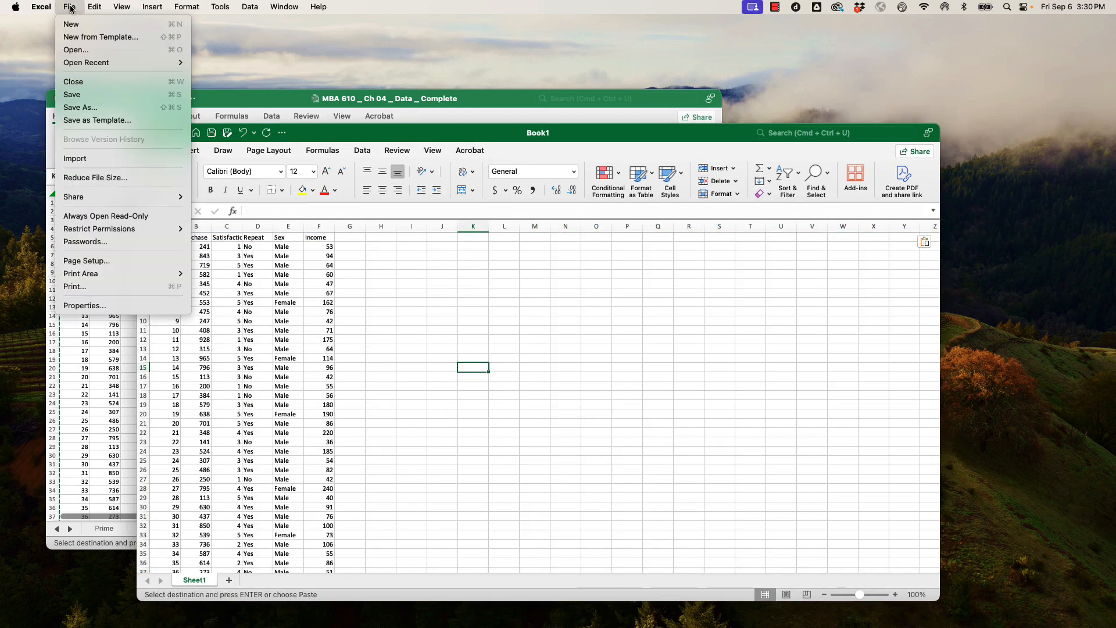
{"action": "left_click", "coordinate": [92, 106]}
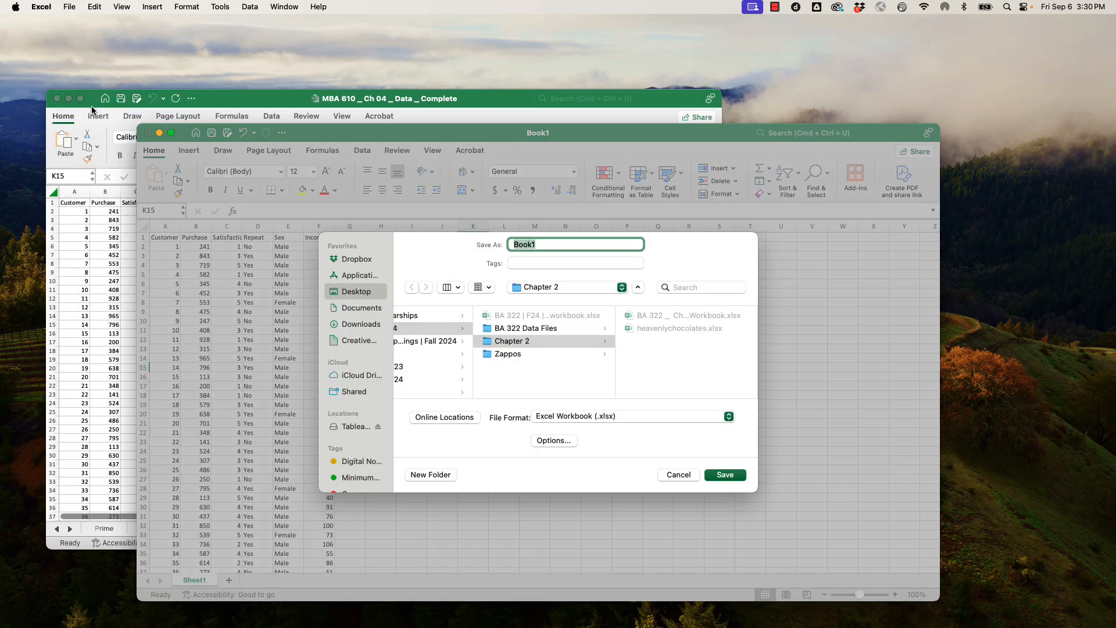
{"action": "scroll", "coordinate": [551, 380], "scroll_direction": "left", "scroll_amount": 3}
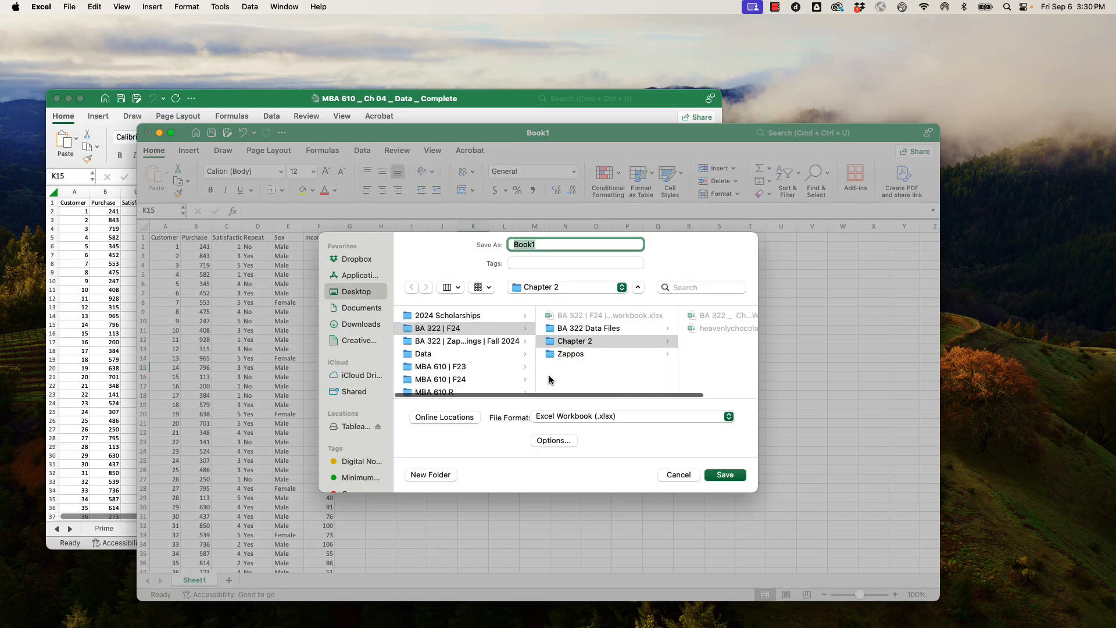
{"action": "left_click", "coordinate": [440, 380]}
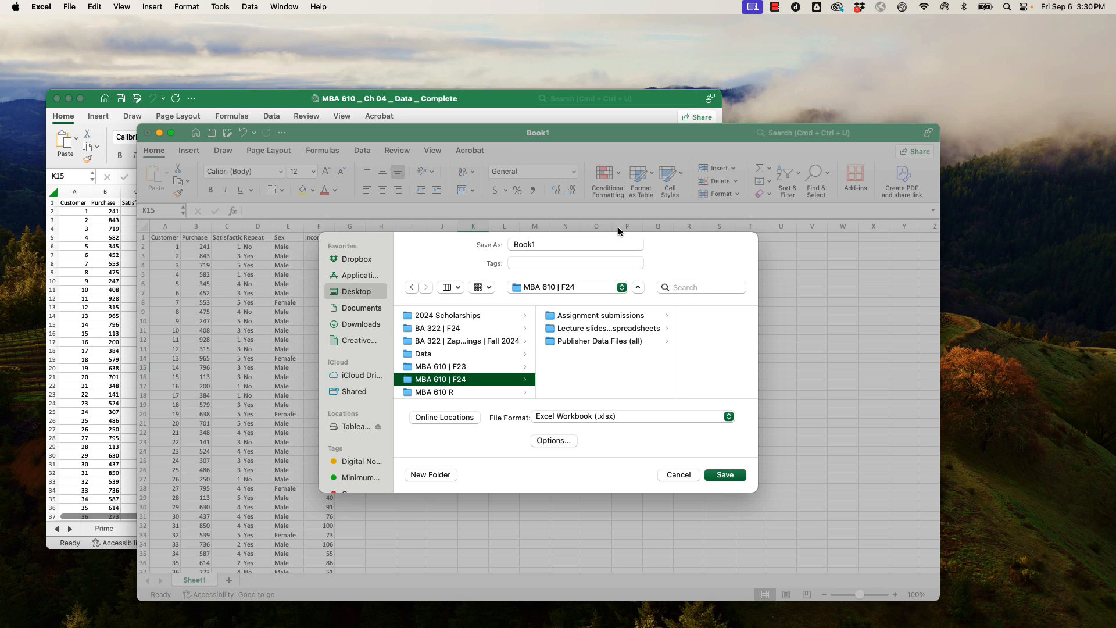
{"action": "left_click", "coordinate": [554, 245]}
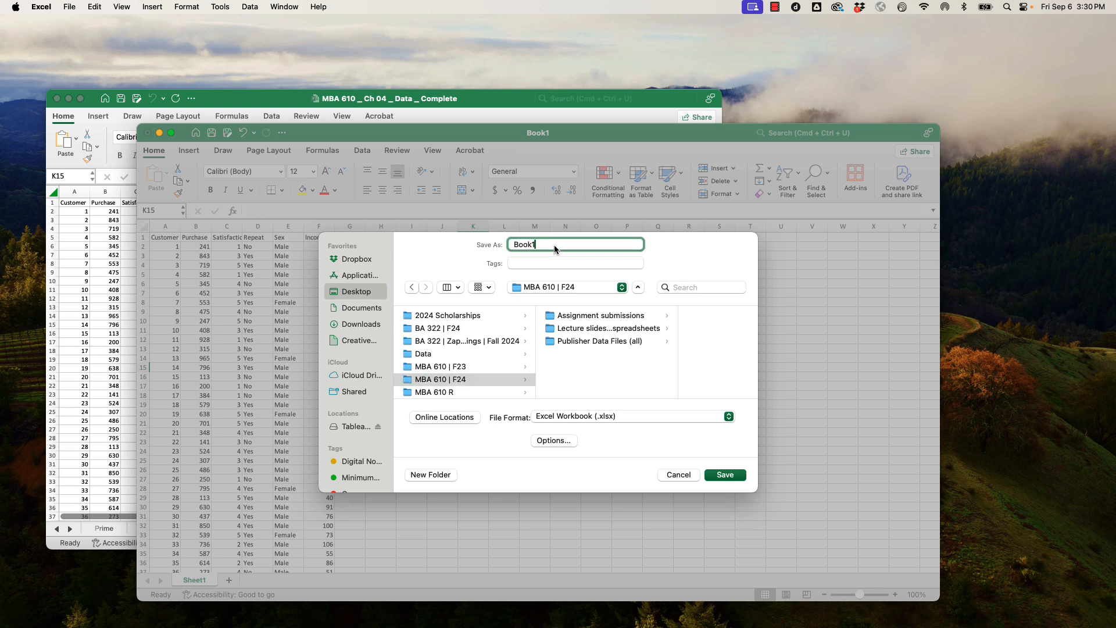
{"action": "left_click_drag", "start_coordinate": [555, 249], "coordinate": [497, 248]}
{"action": "type", "text": "Appendix 1"}
{"action": "key", "text": "BackSpace"}
{"action": "type", "text": "4.1 Transactions"}
{"action": "left_click", "coordinate": [725, 475]}
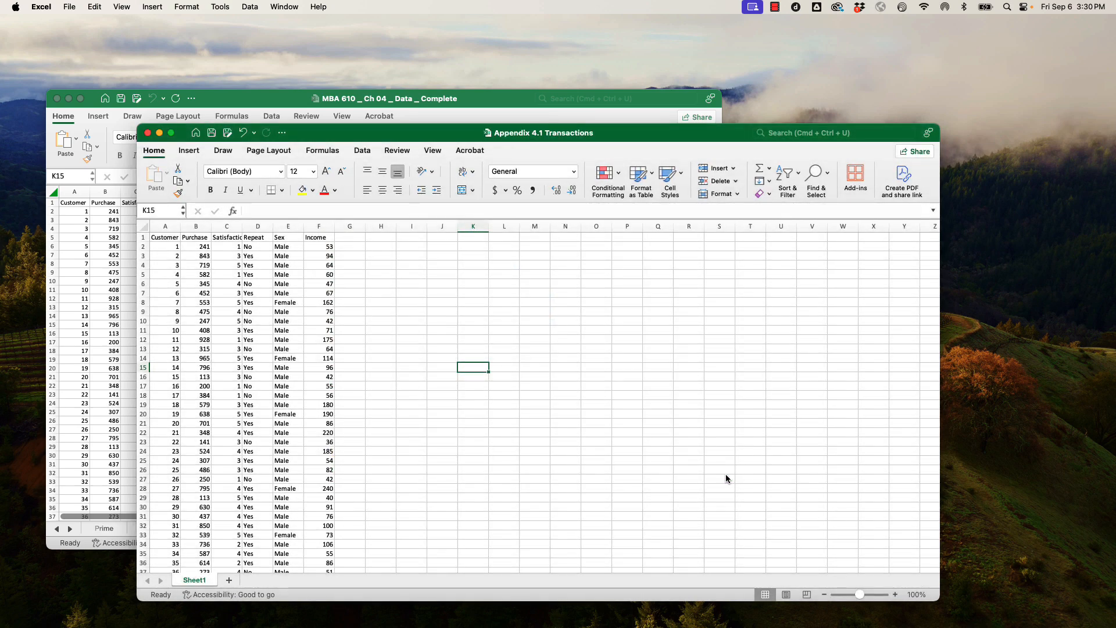
Close the chapter 4 data workbook, the Appendix 4.1 Transactions workbook and the file browser window
{"action": "left_click", "coordinate": [57, 99]}
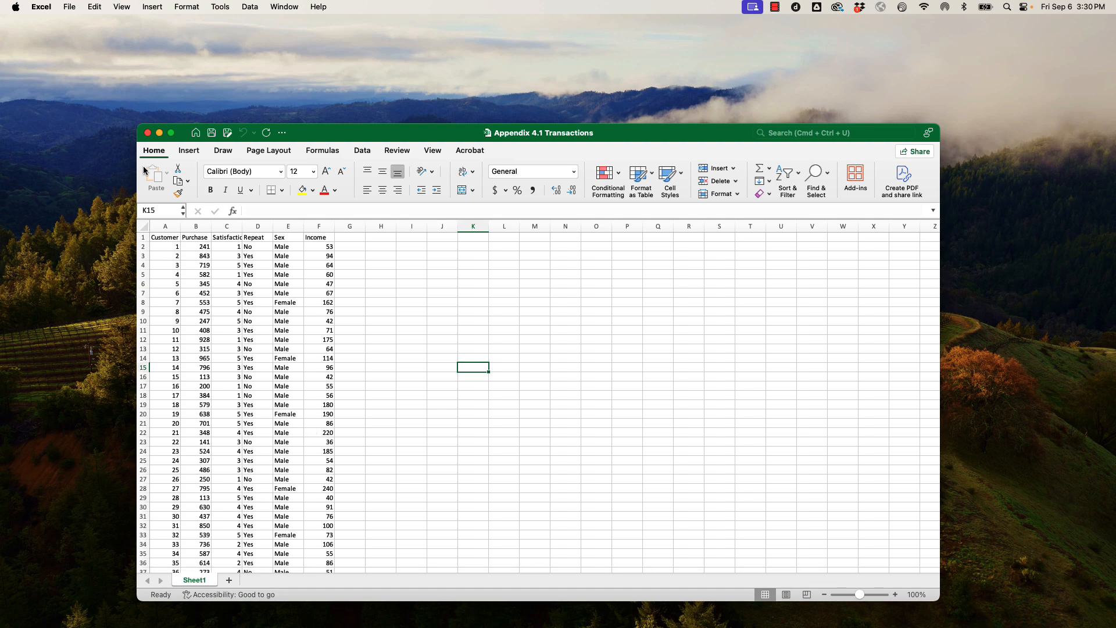
{"action": "left_click", "coordinate": [147, 133]}
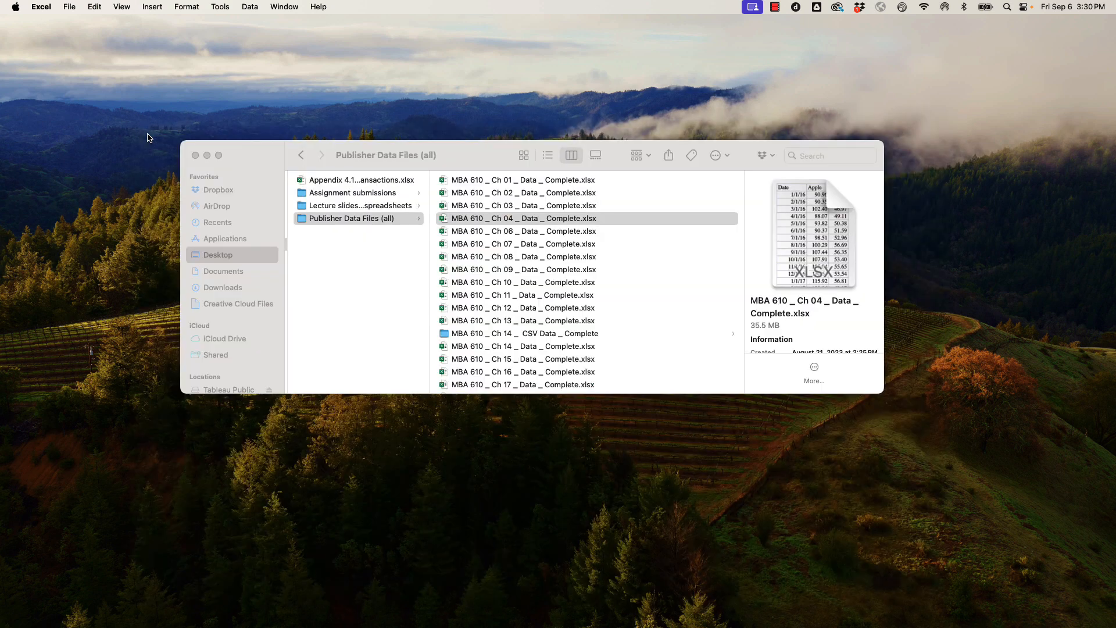
{"action": "left_click", "coordinate": [195, 155]}
Launch Tableau Public and show its window in full screen
{"action": "mouse_move", "coordinate": [301, 625]}
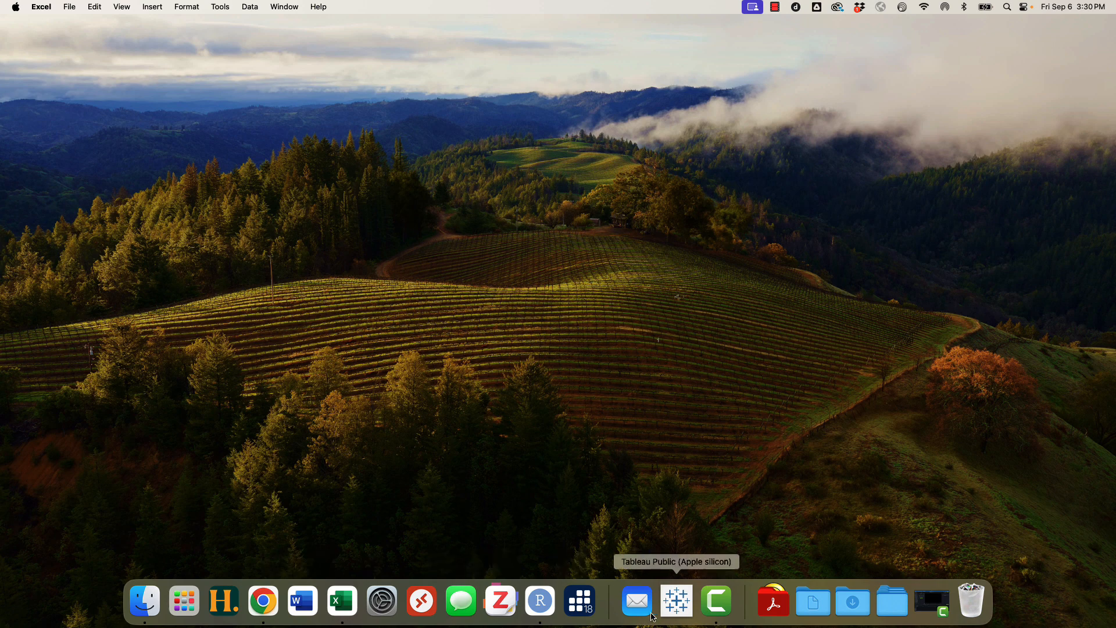
{"action": "left_click", "coordinate": [680, 607]}
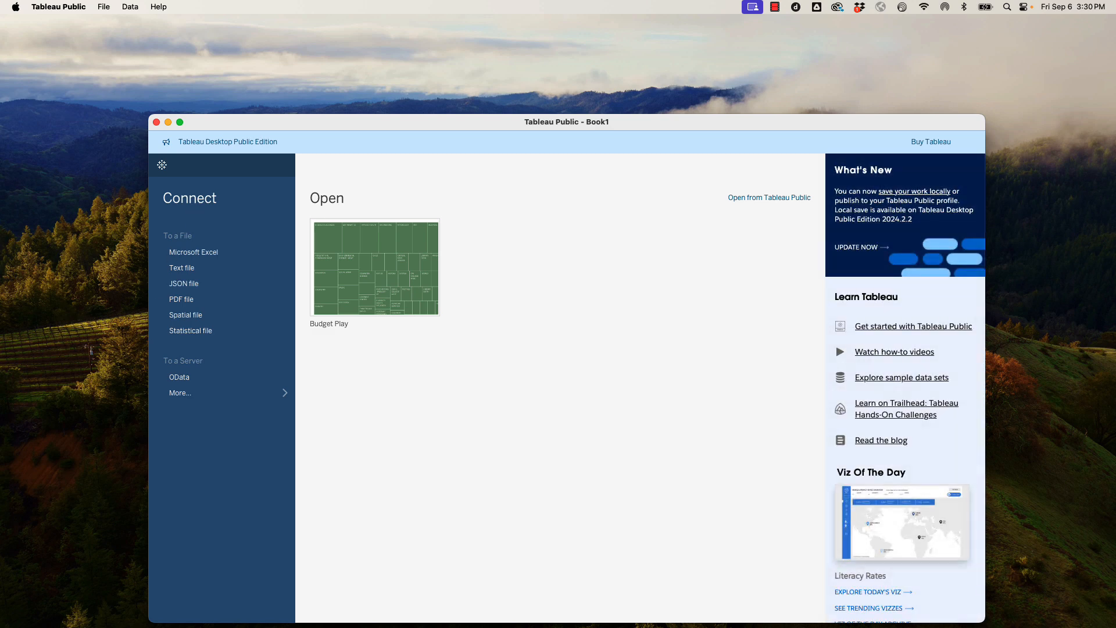
{"action": "left_click", "coordinate": [180, 122]}
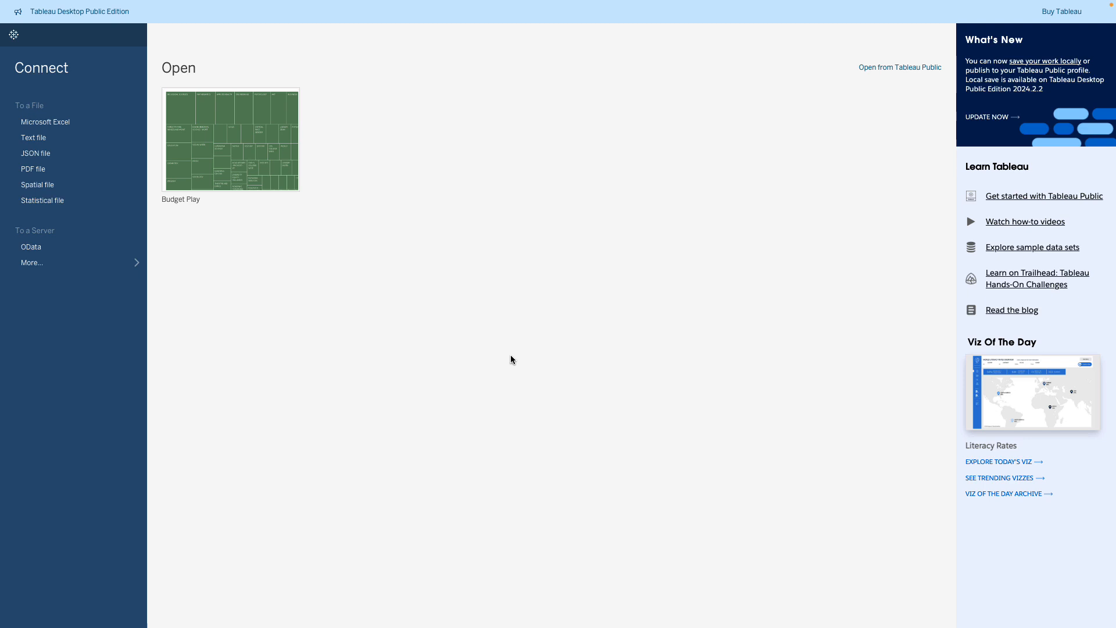
Connect to the Excel workbook Appendix 4.1 Transactions.xlsx in the desktop folder MBA 610 | F24
{"action": "left_click", "coordinate": [36, 127]}
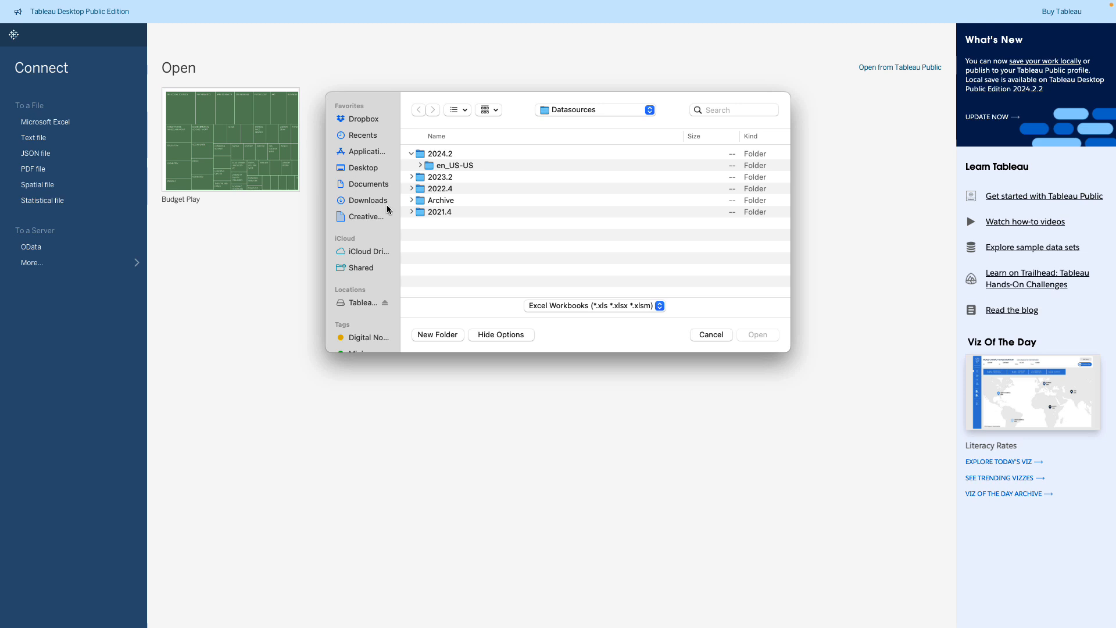
{"action": "left_click", "coordinate": [361, 170]}
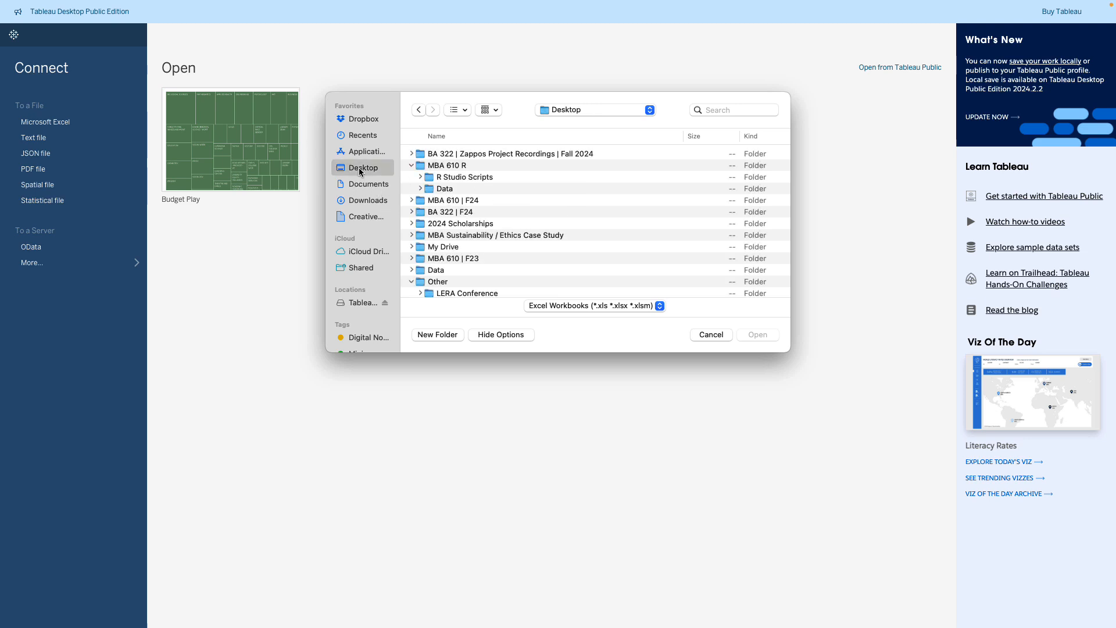
{"action": "left_click", "coordinate": [412, 166]}
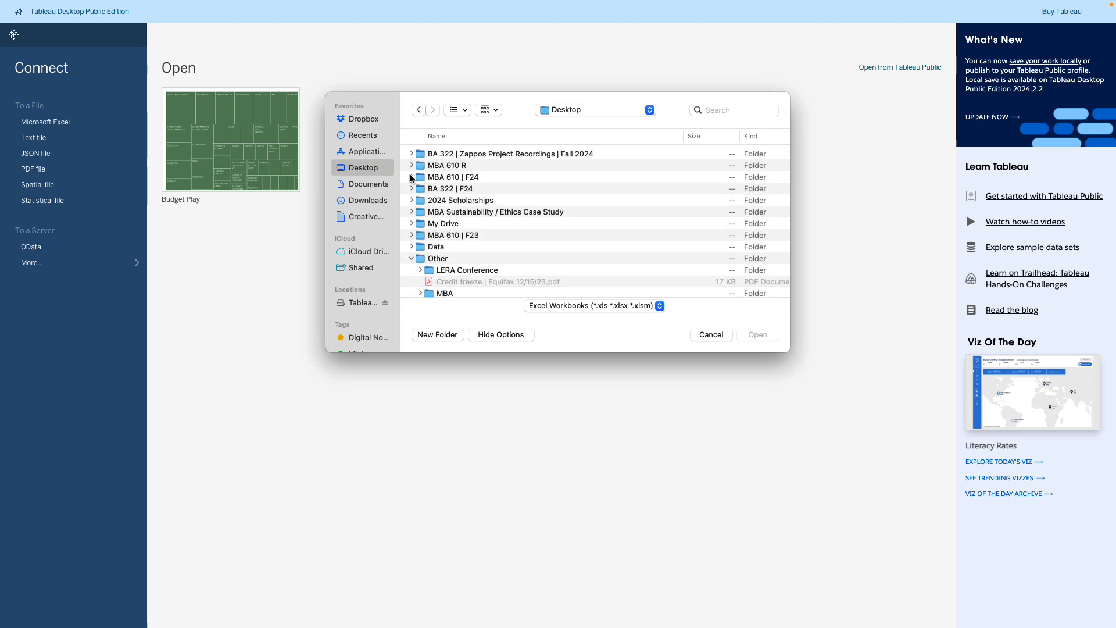
{"action": "left_click", "coordinate": [411, 176]}
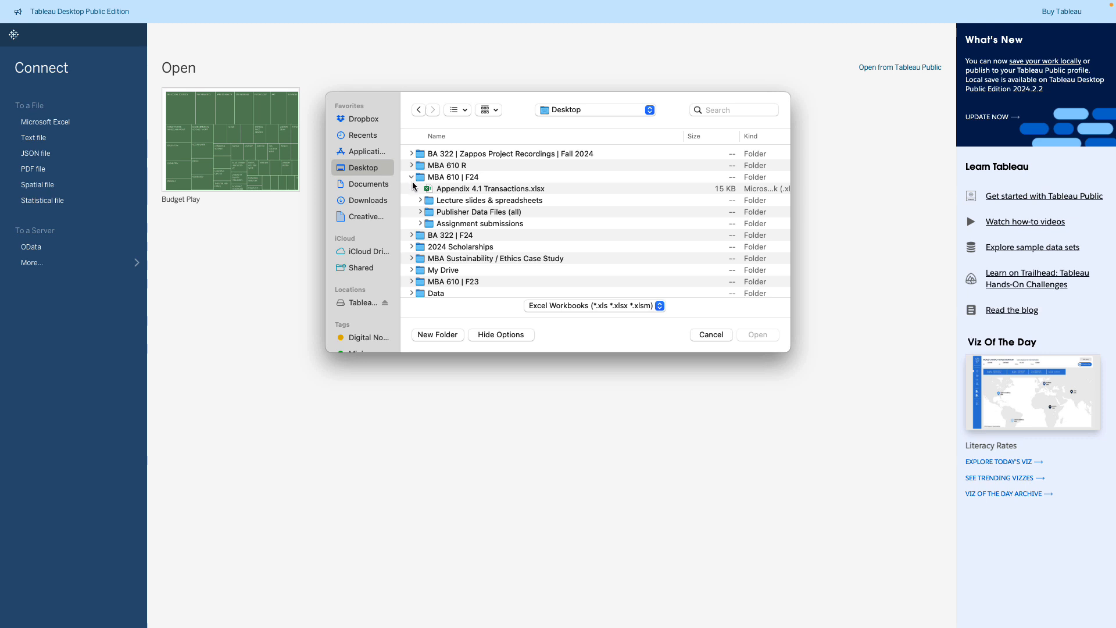
{"action": "double_click", "coordinate": [460, 189]}
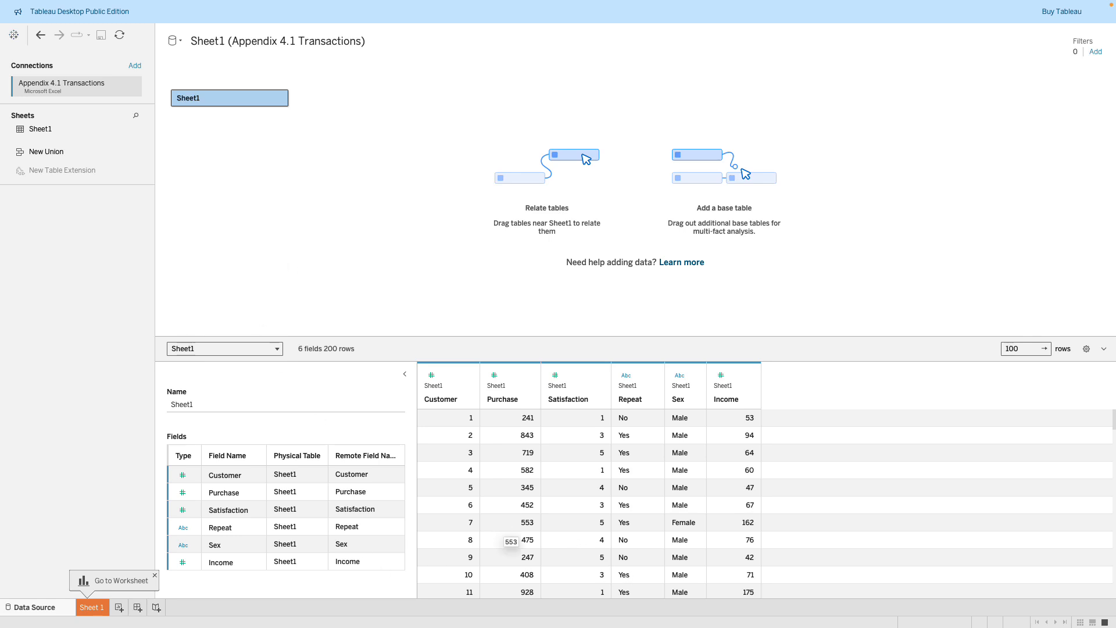
Rename the Sheet1 table in the data source as Transactions
{"action": "left_click", "coordinate": [208, 407]}
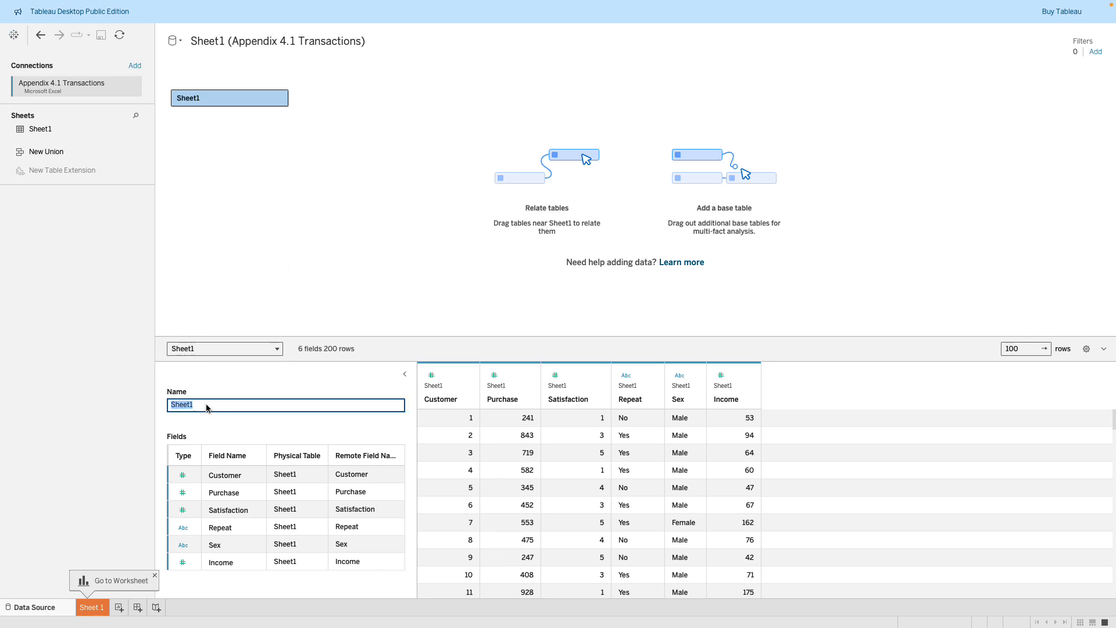
{"action": "type", "text": "Transactions"}
{"action": "key", "text": "Return"}
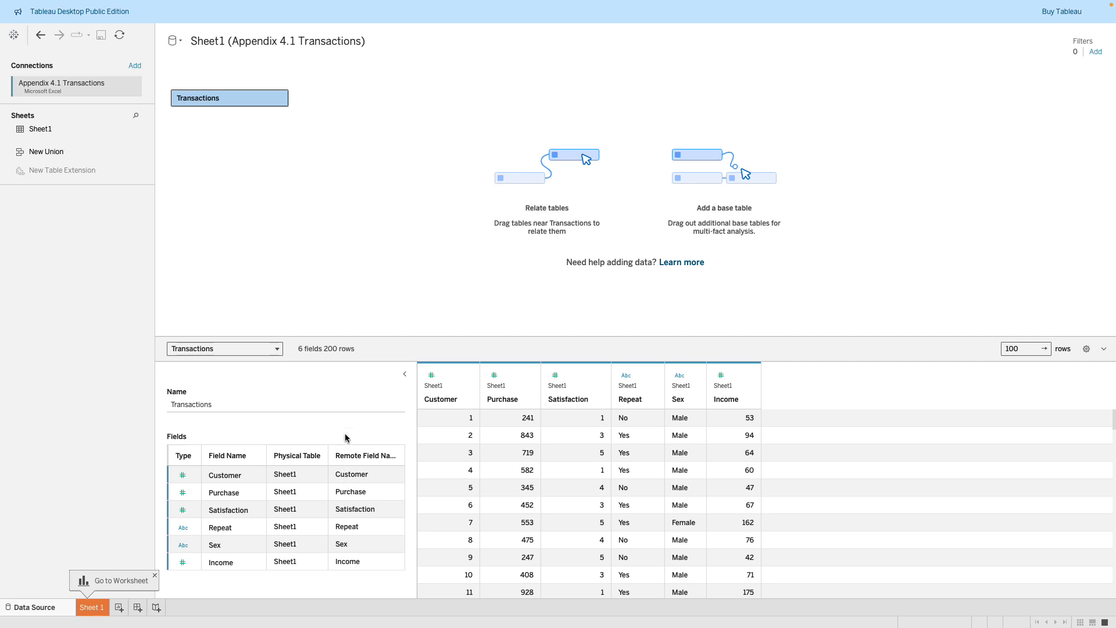
Review the preview rows of the Transactions table, and open the Sheet 1 worksheet
{"action": "scroll", "coordinate": [647, 521], "scroll_direction": "down", "scroll_amount": 2}
{"action": "scroll", "coordinate": [647, 523], "scroll_direction": "down", "scroll_amount": 20}
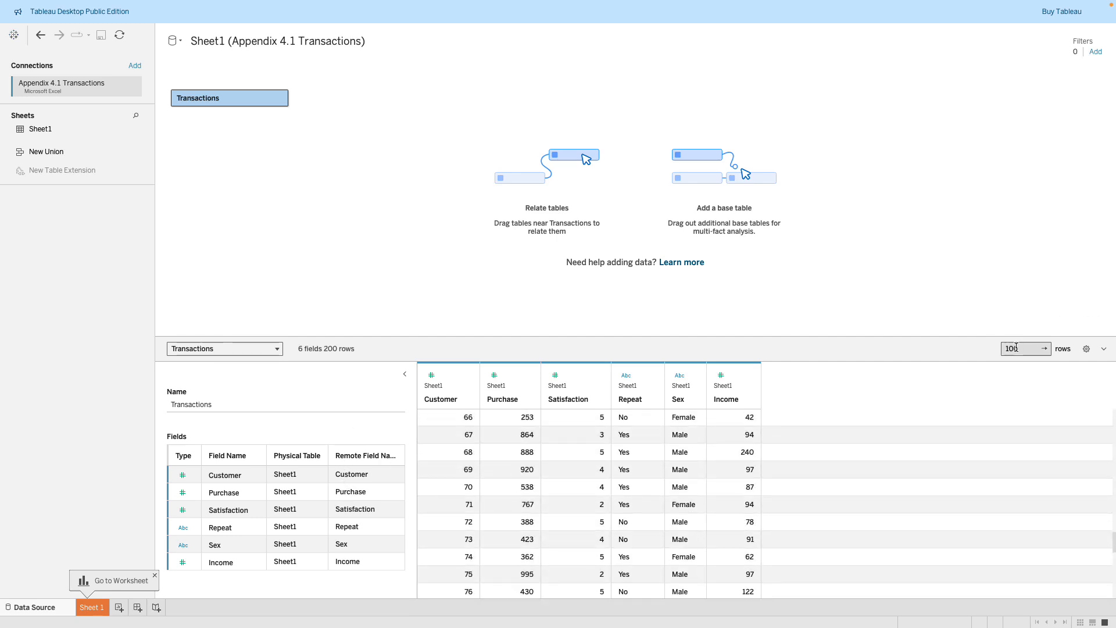
{"action": "scroll", "coordinate": [671, 461], "scroll_direction": "up", "scroll_amount": 12}
{"action": "scroll", "coordinate": [672, 461], "scroll_direction": "up", "scroll_amount": 9}
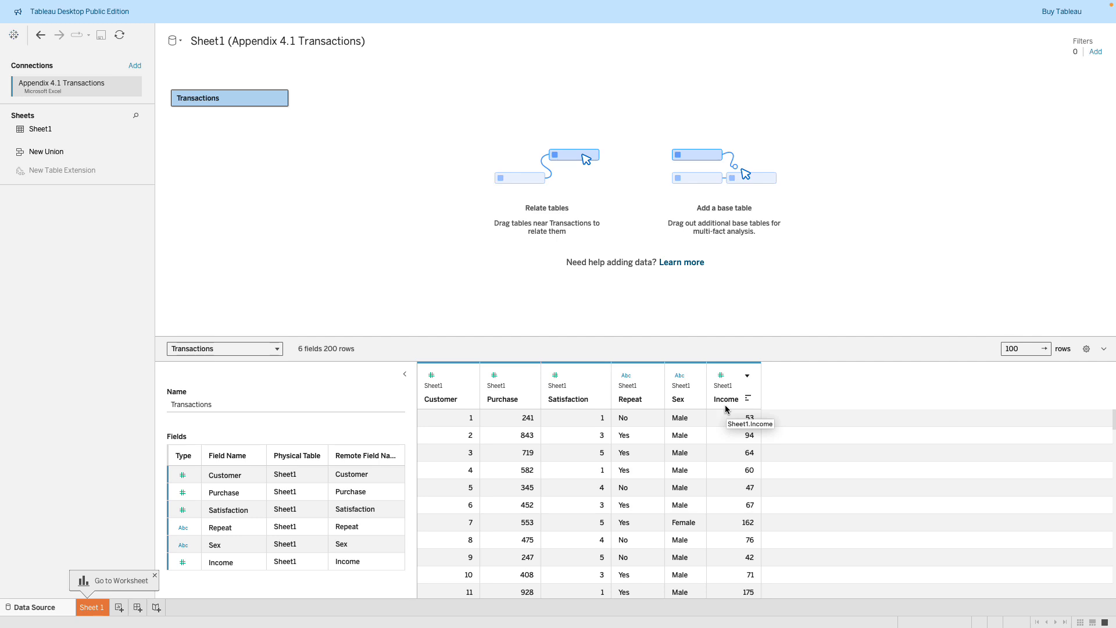
{"action": "left_click", "coordinate": [94, 613]}
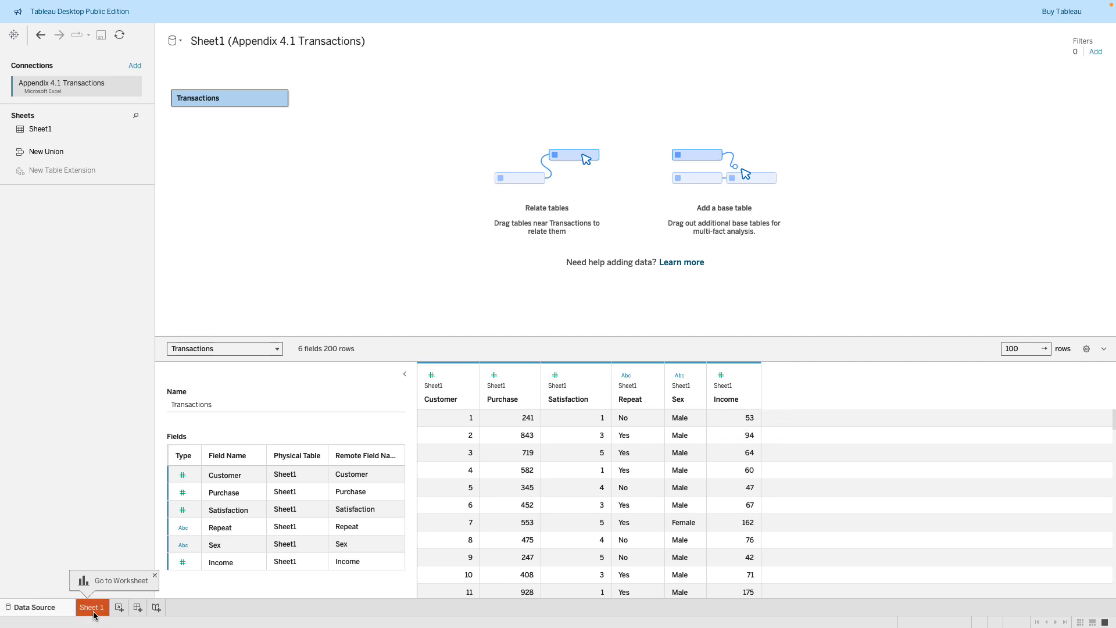